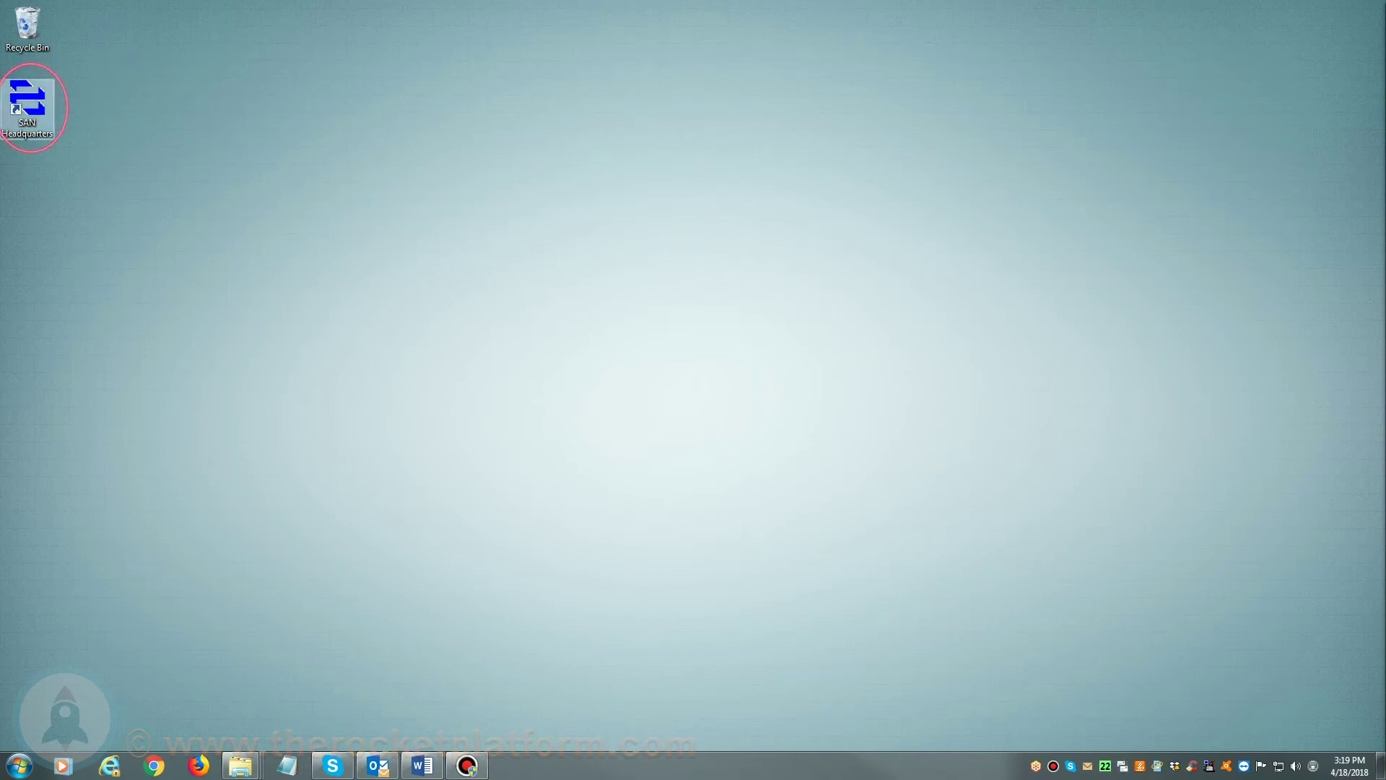
Step: Start SAN Headquarters and launch Group Manager from the TopTenGroup group
{"action": "left_click", "coordinate": [28, 107]}
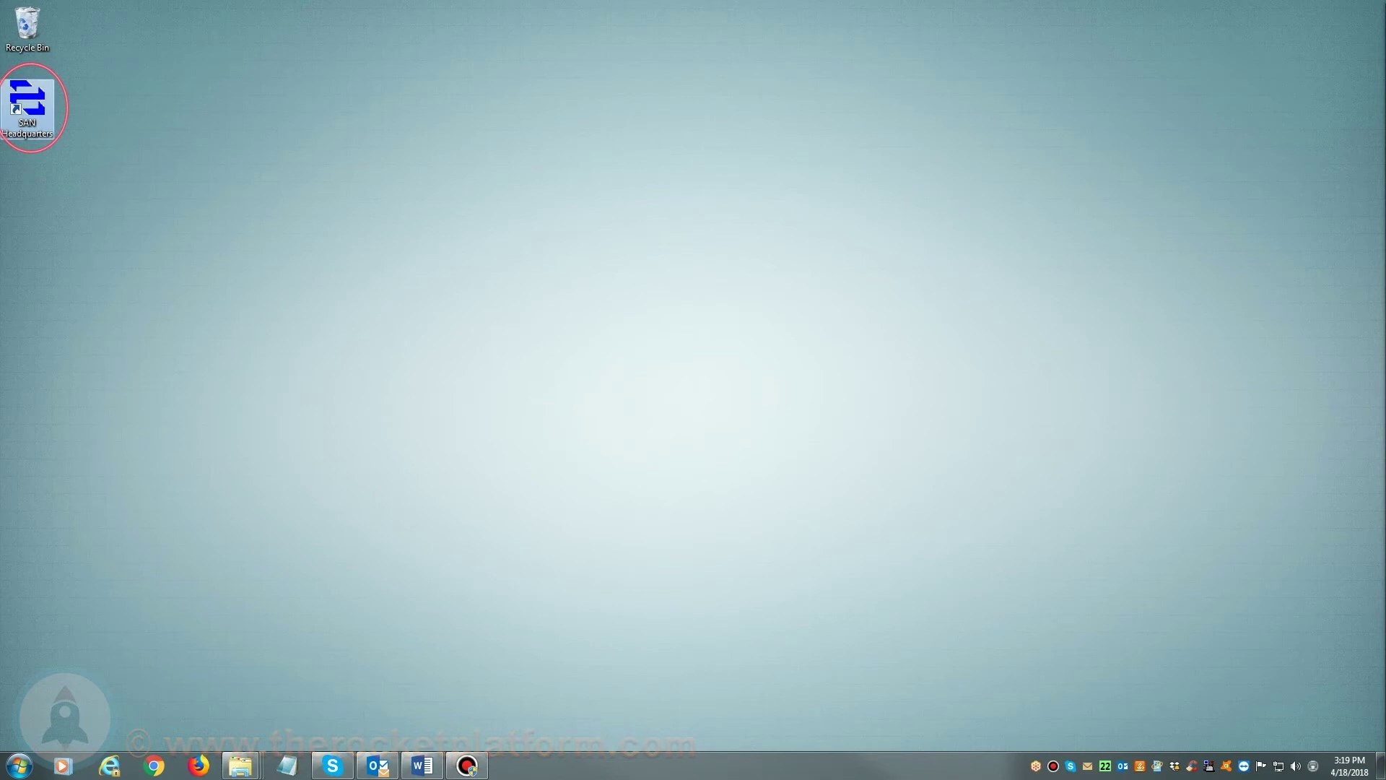
{"action": "double_click", "coordinate": [29, 106]}
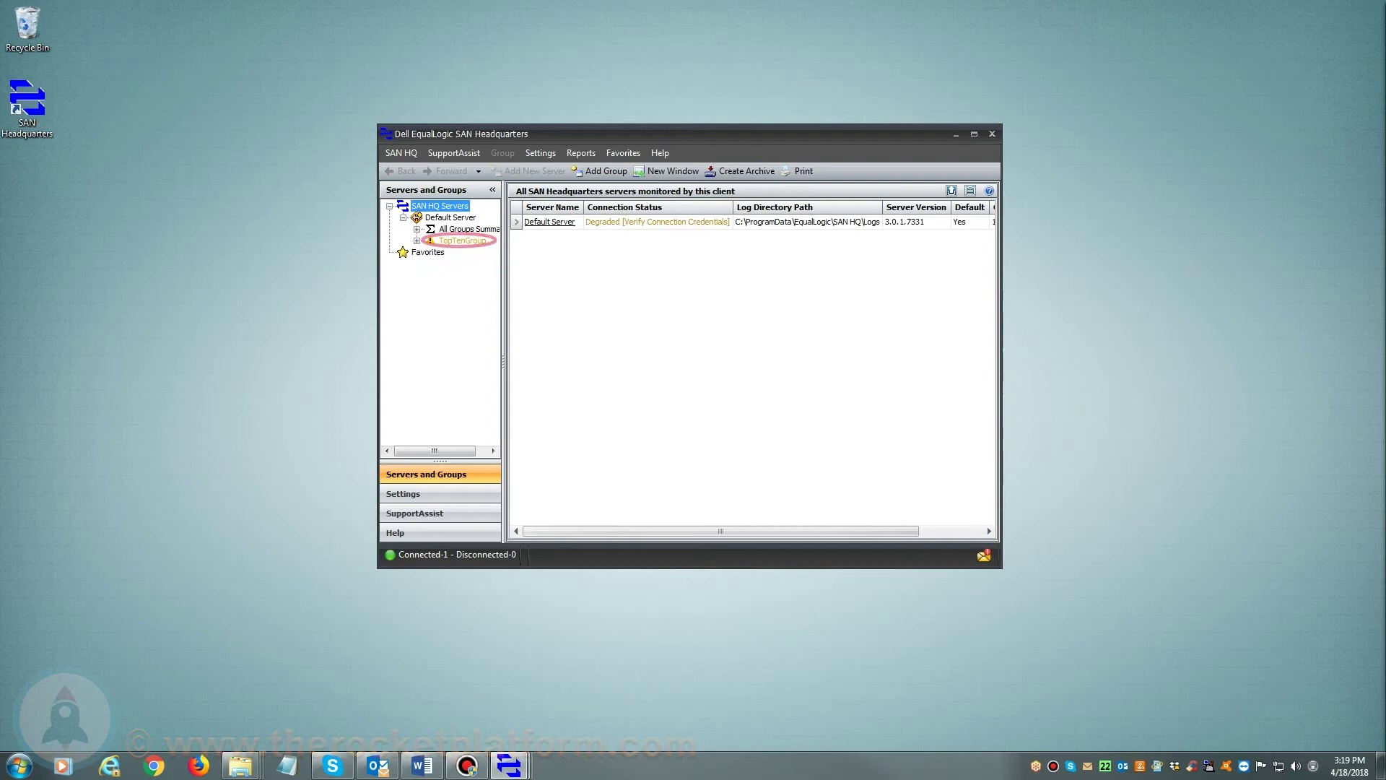
{"action": "right_click", "coordinate": [462, 240]}
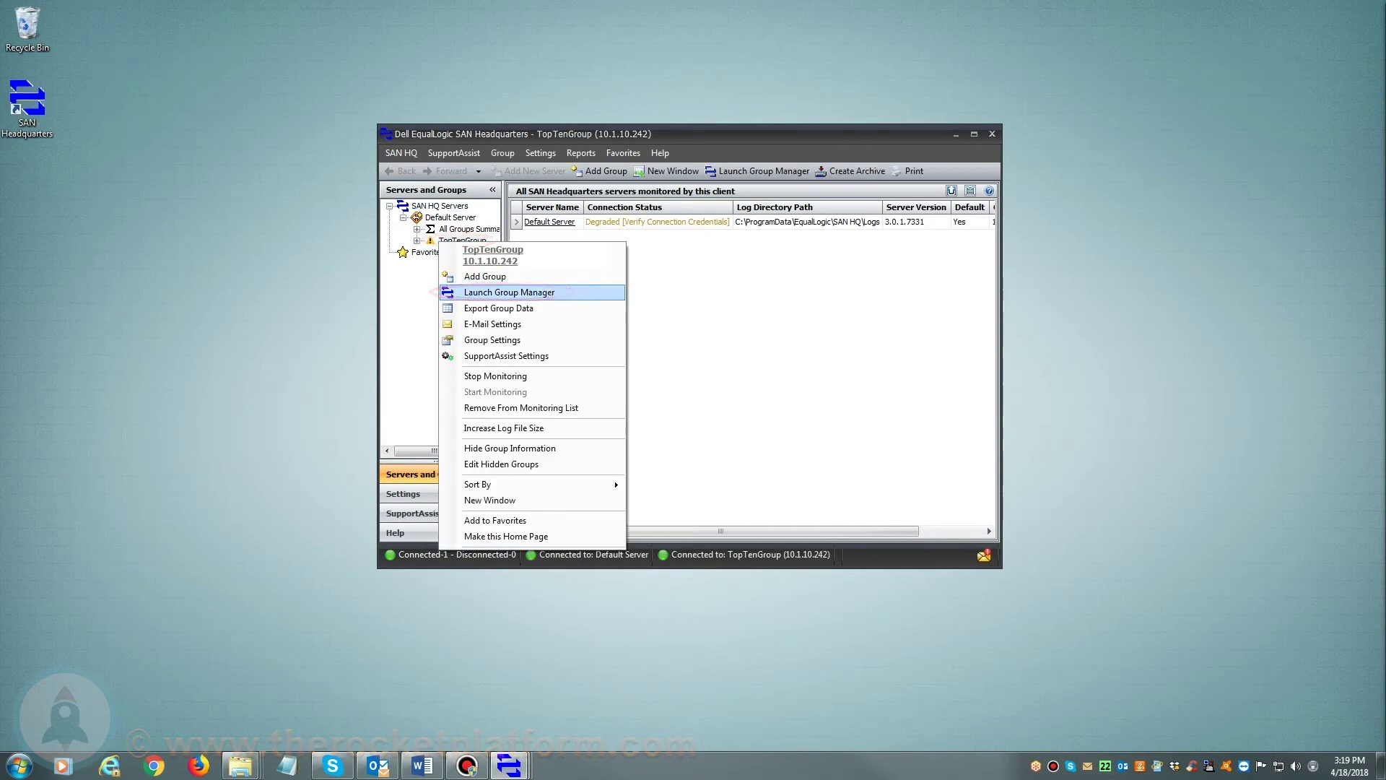
{"action": "left_click", "coordinate": [510, 292]}
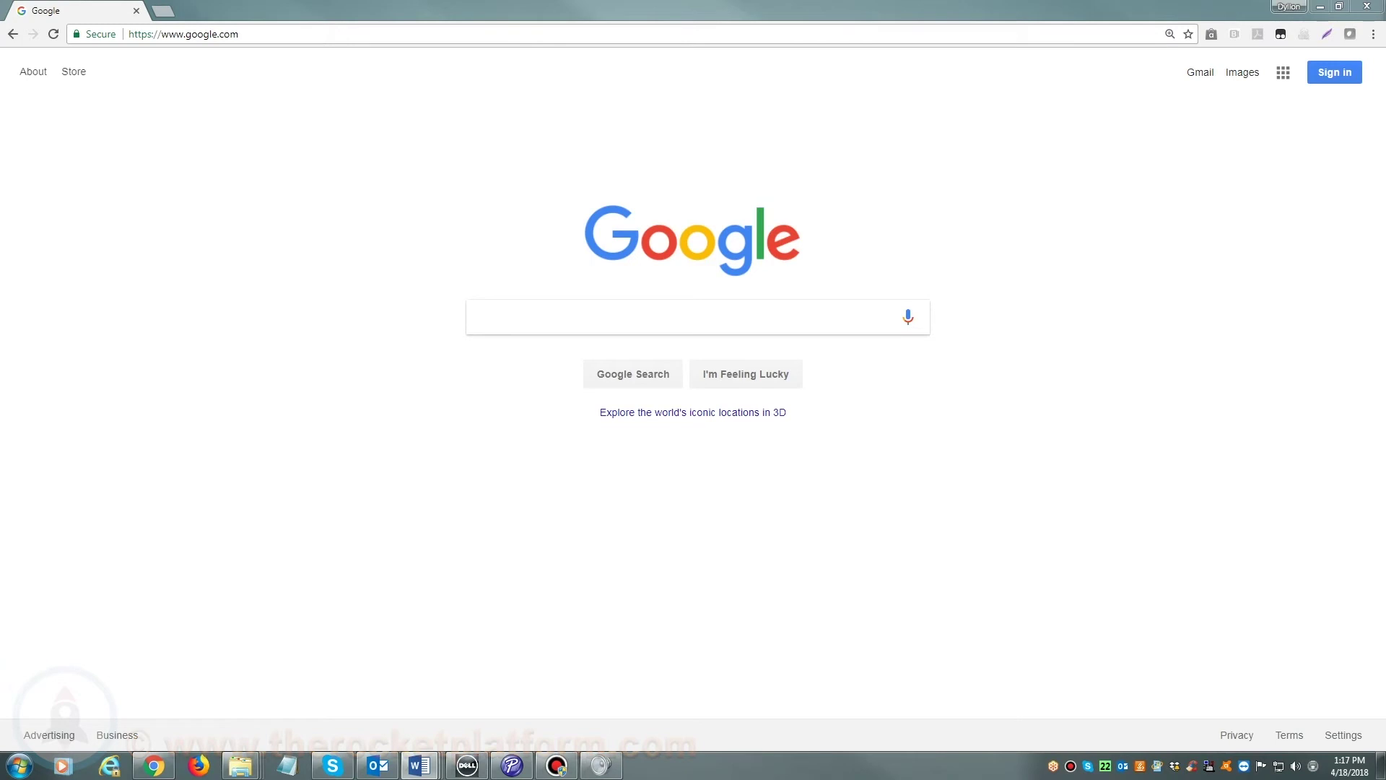
Step: Focus the Chrome address bar to enter the group address 10.1.10.242
{"action": "left_click", "coordinate": [184, 34]}
{"action": "type", "text": "10.1.10"}
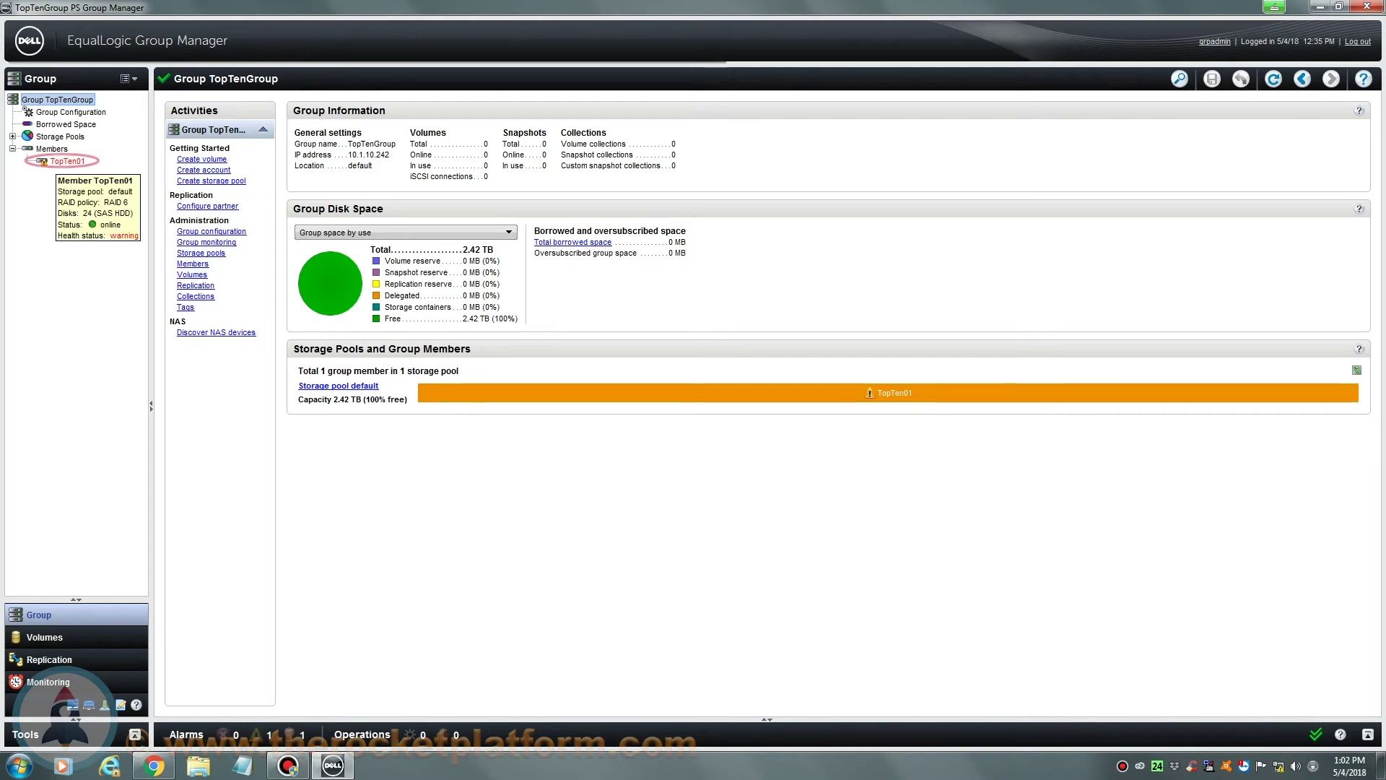
Step: Select member TopTen01 under Members to see its degraded RAID and disk problem
{"action": "left_click", "coordinate": [67, 161]}
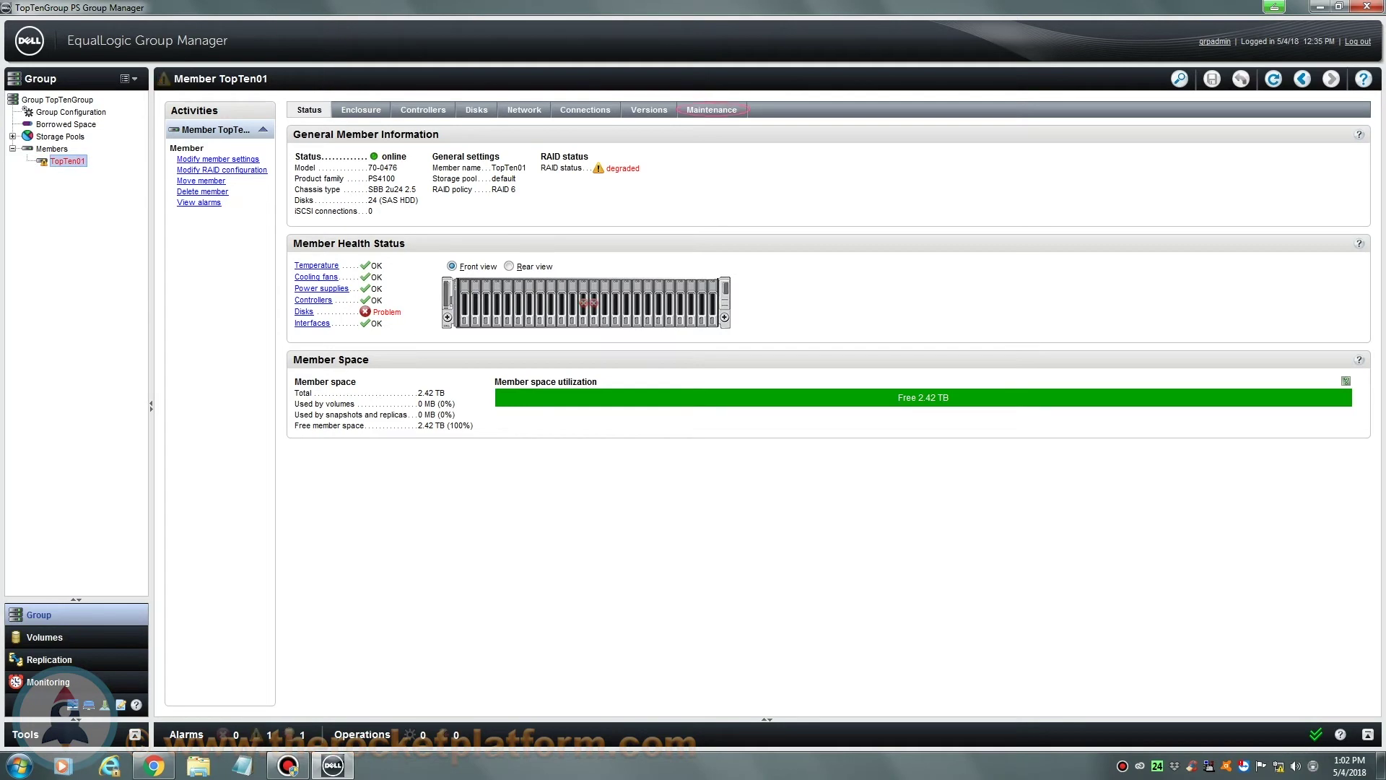
Step: Start flashing TopTen01's identification LEDs from its Maintenance page
{"action": "left_click", "coordinate": [712, 109]}
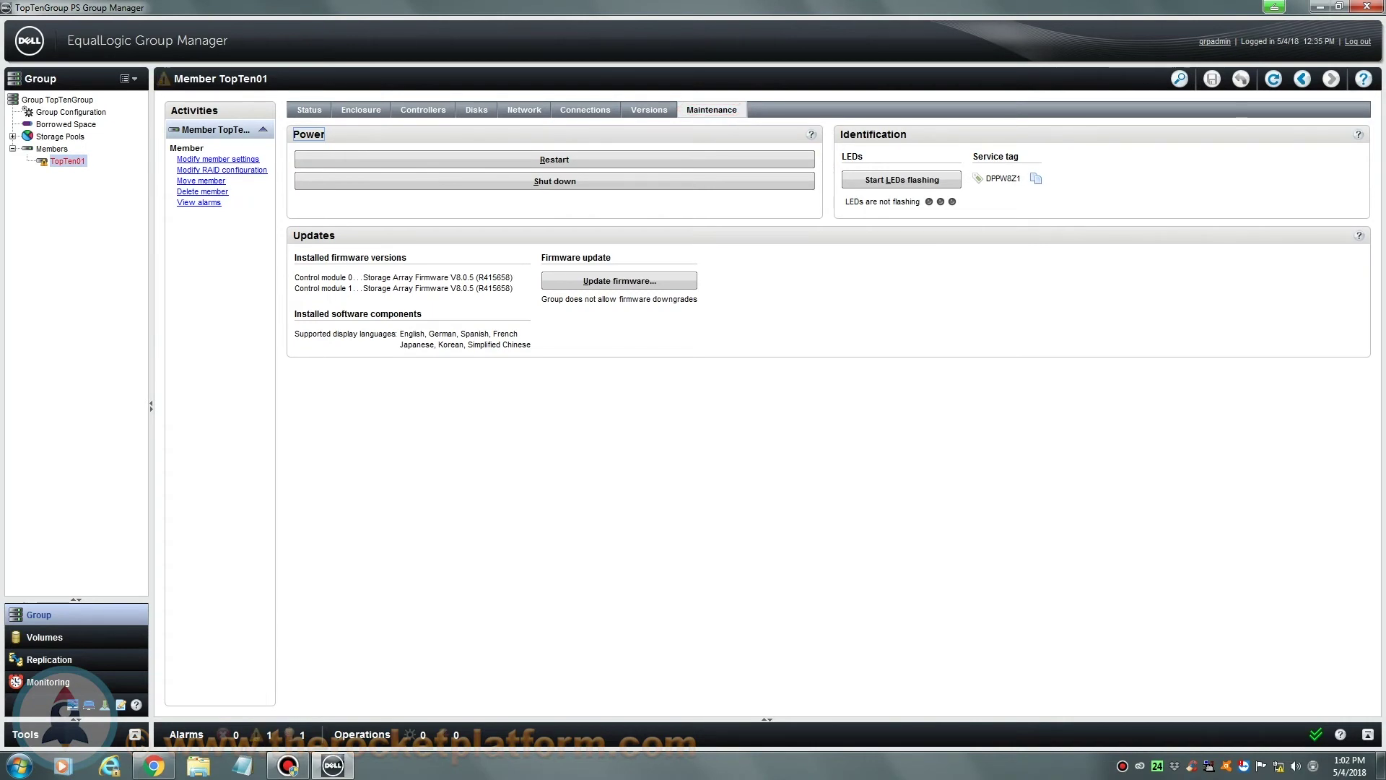
{"action": "left_click", "coordinate": [902, 178]}
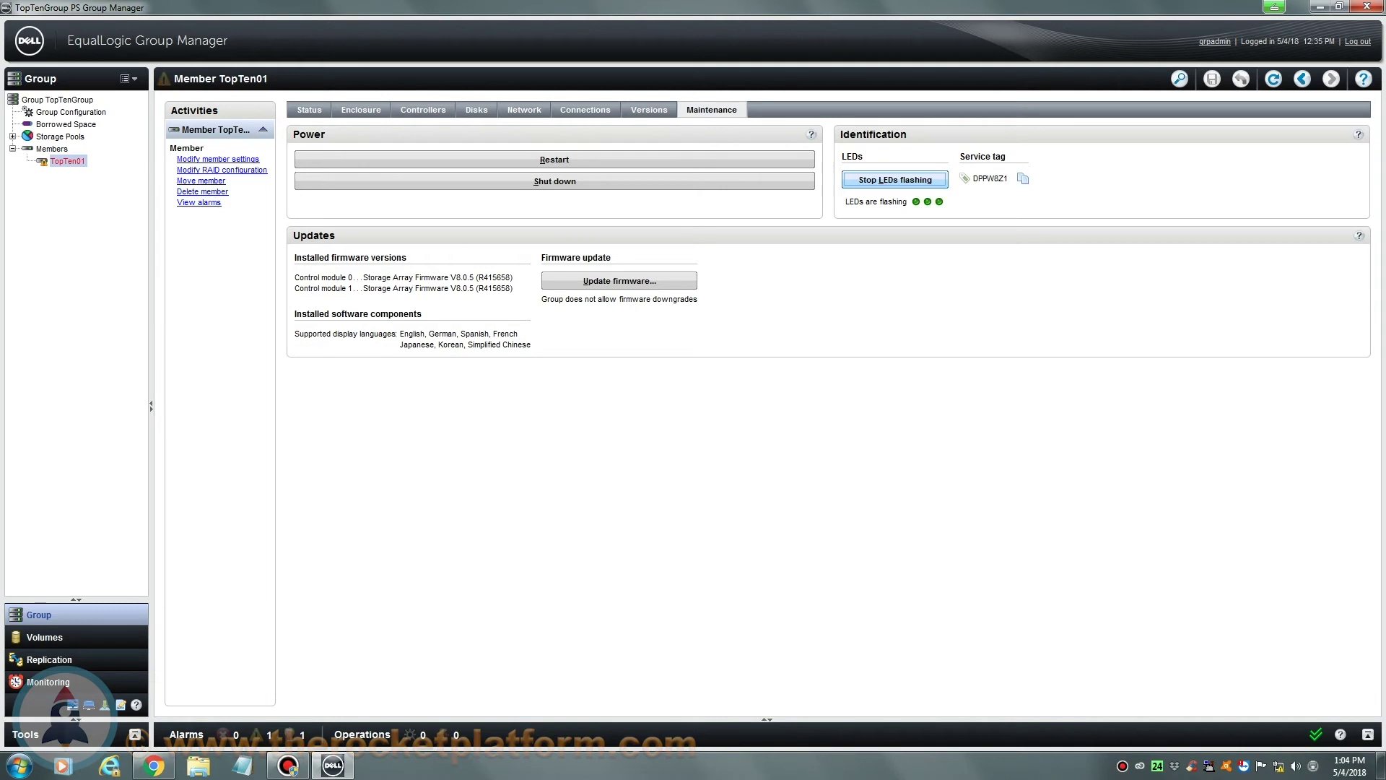
Step: Show TopTen01's Status page with degraded RAID and the disk problem
{"action": "left_click", "coordinate": [309, 110]}
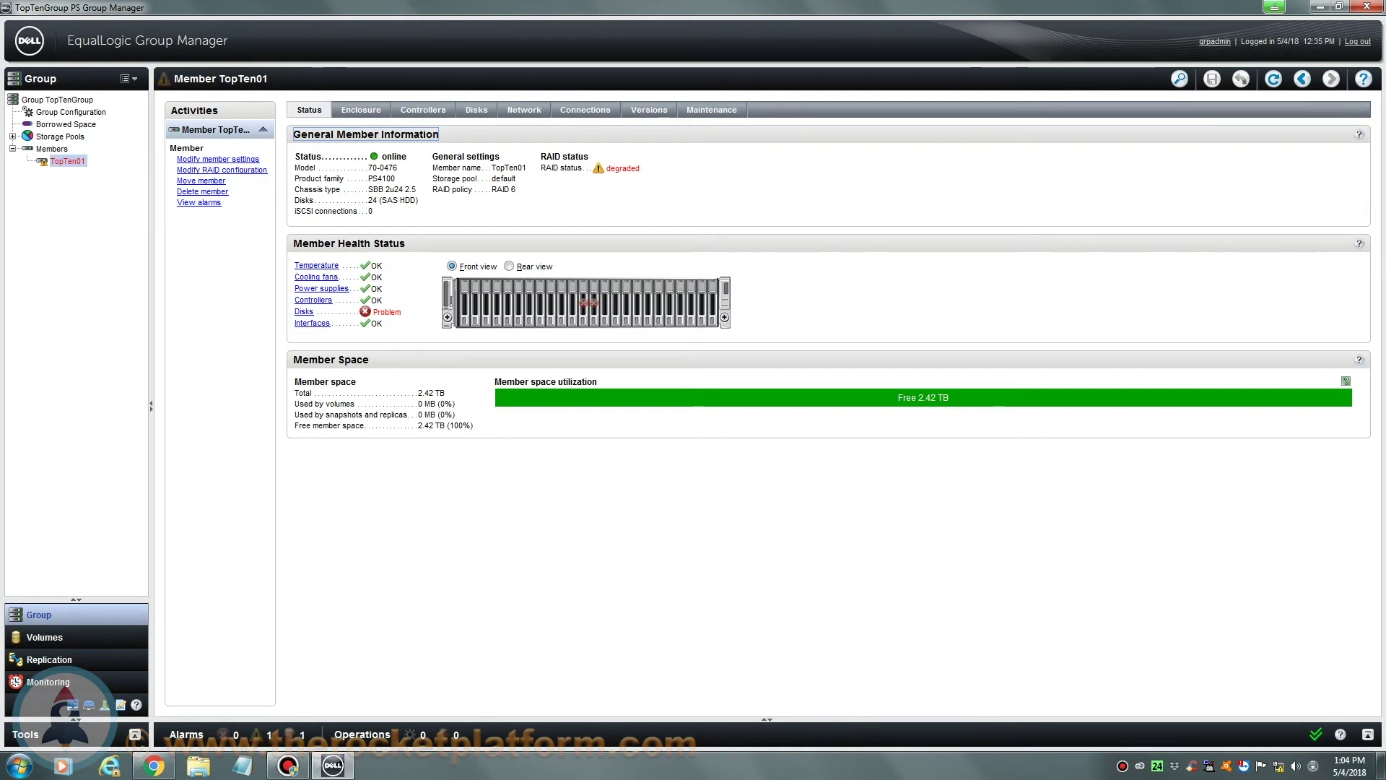
Step: Show TopTen01's Disks list, with slots 11 and 12 marked failed
{"action": "left_click", "coordinate": [476, 110]}
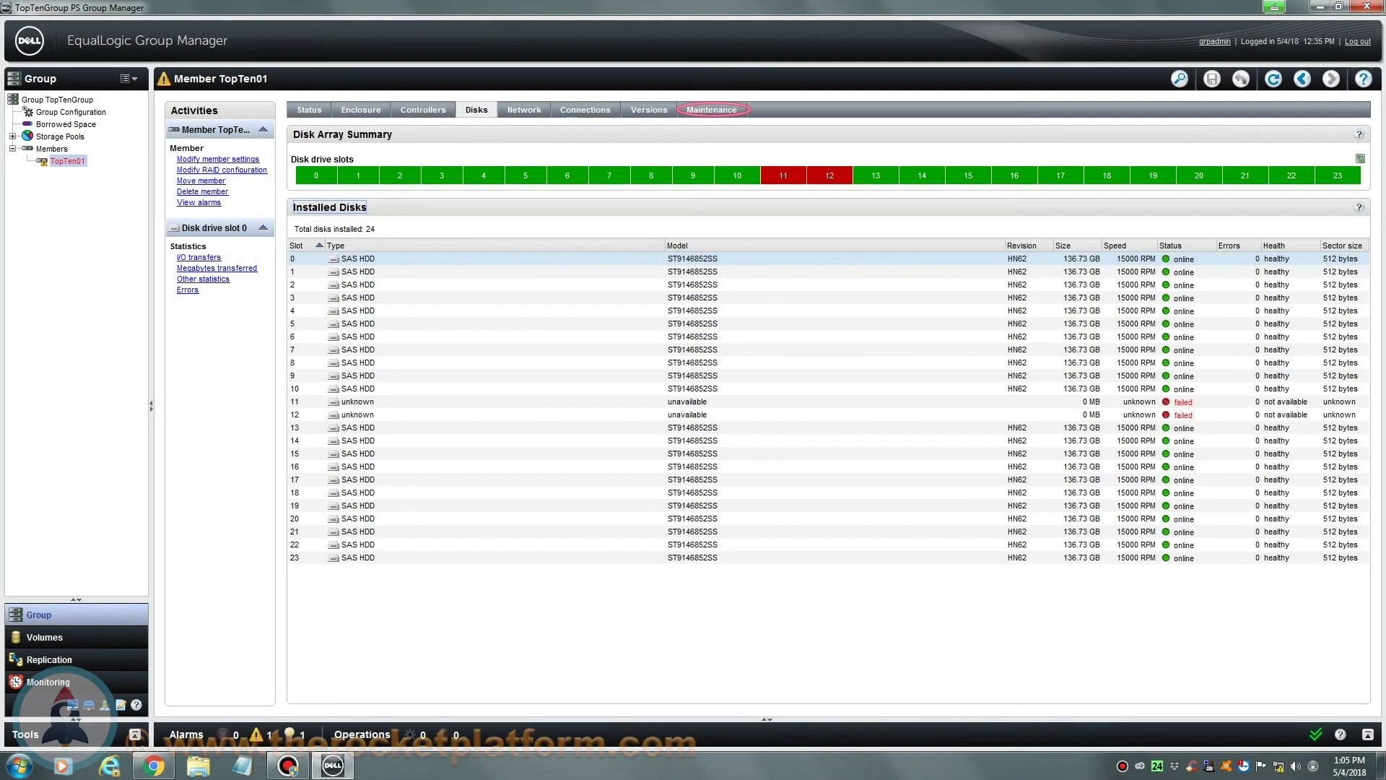
Step: Stop TopTen01's identification LEDs flashing from its Maintenance page
{"action": "left_click", "coordinate": [712, 109]}
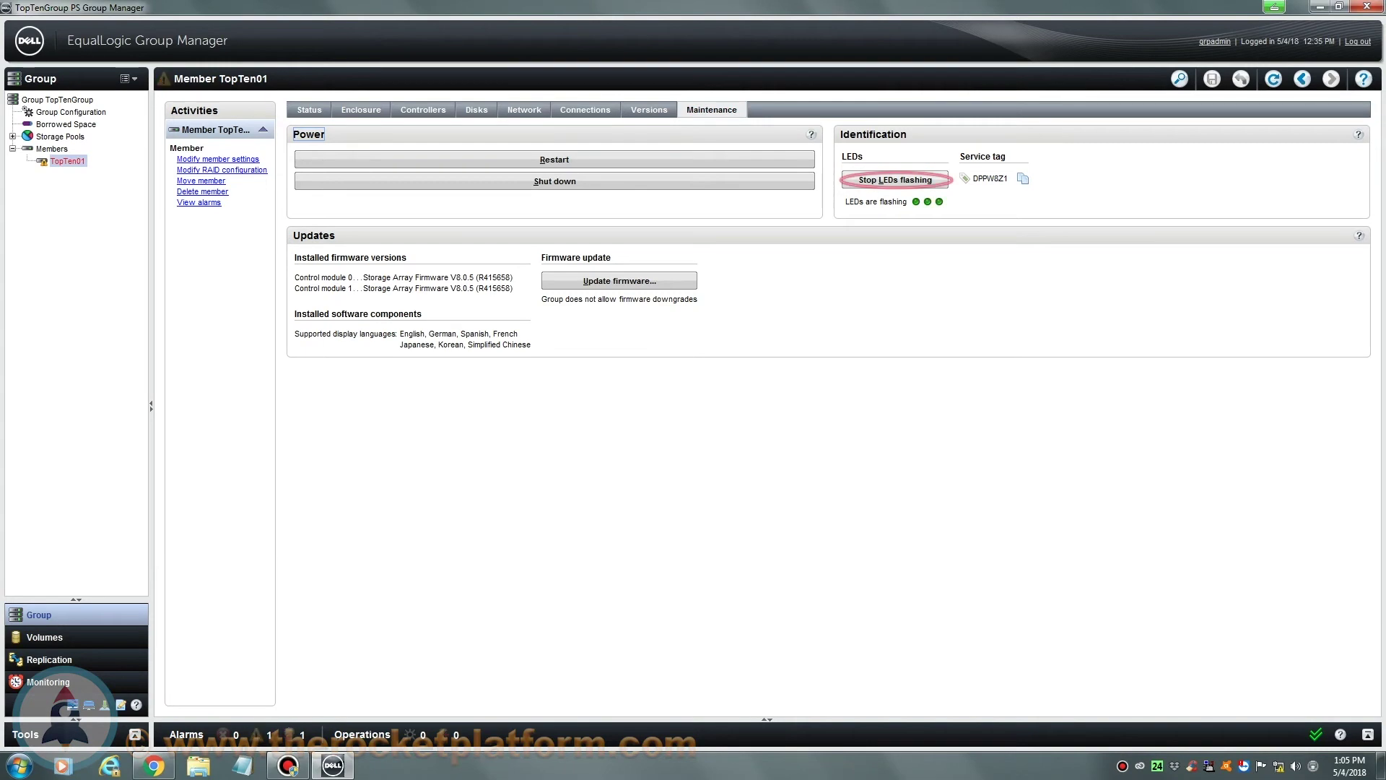
{"action": "left_click", "coordinate": [895, 180]}
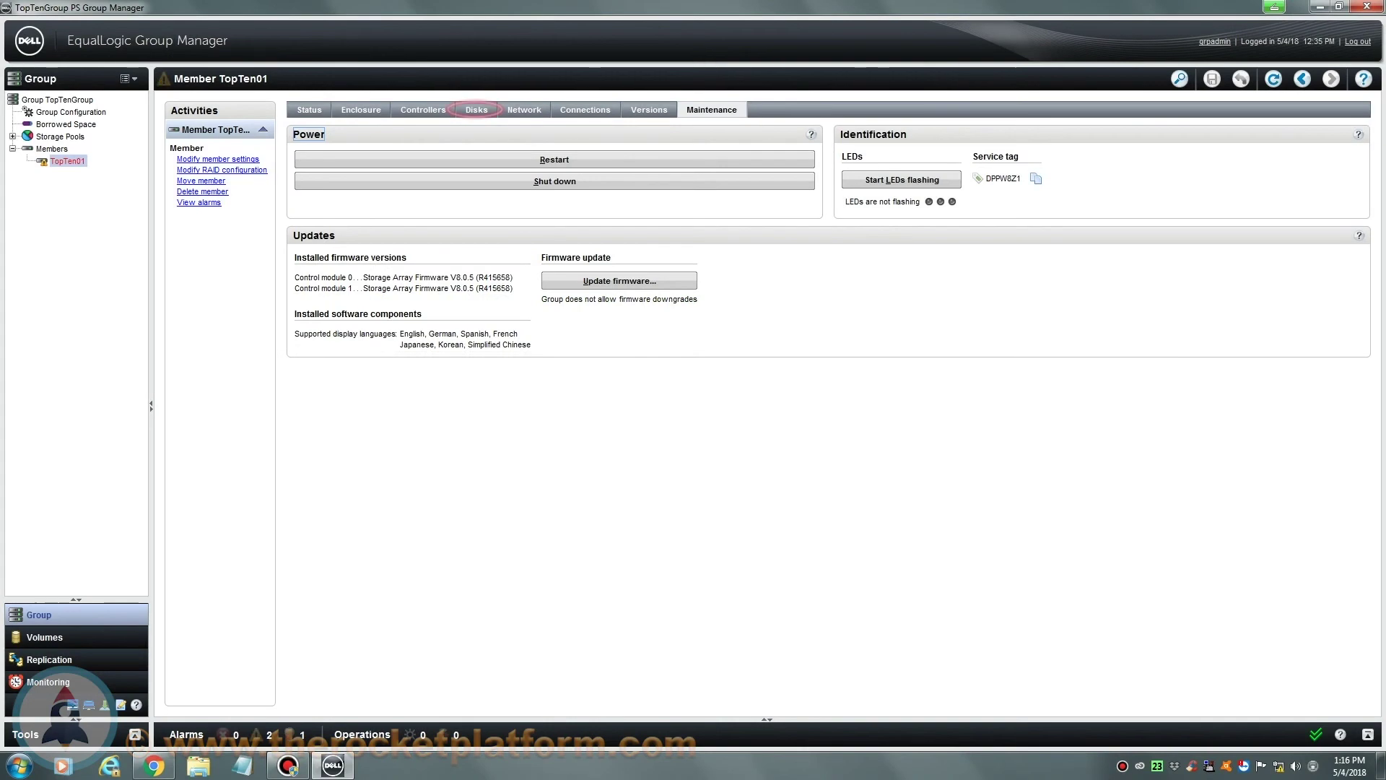
Step: Review TopTen01's disk slots after the first replacement, then its status overview
{"action": "left_click", "coordinate": [477, 109]}
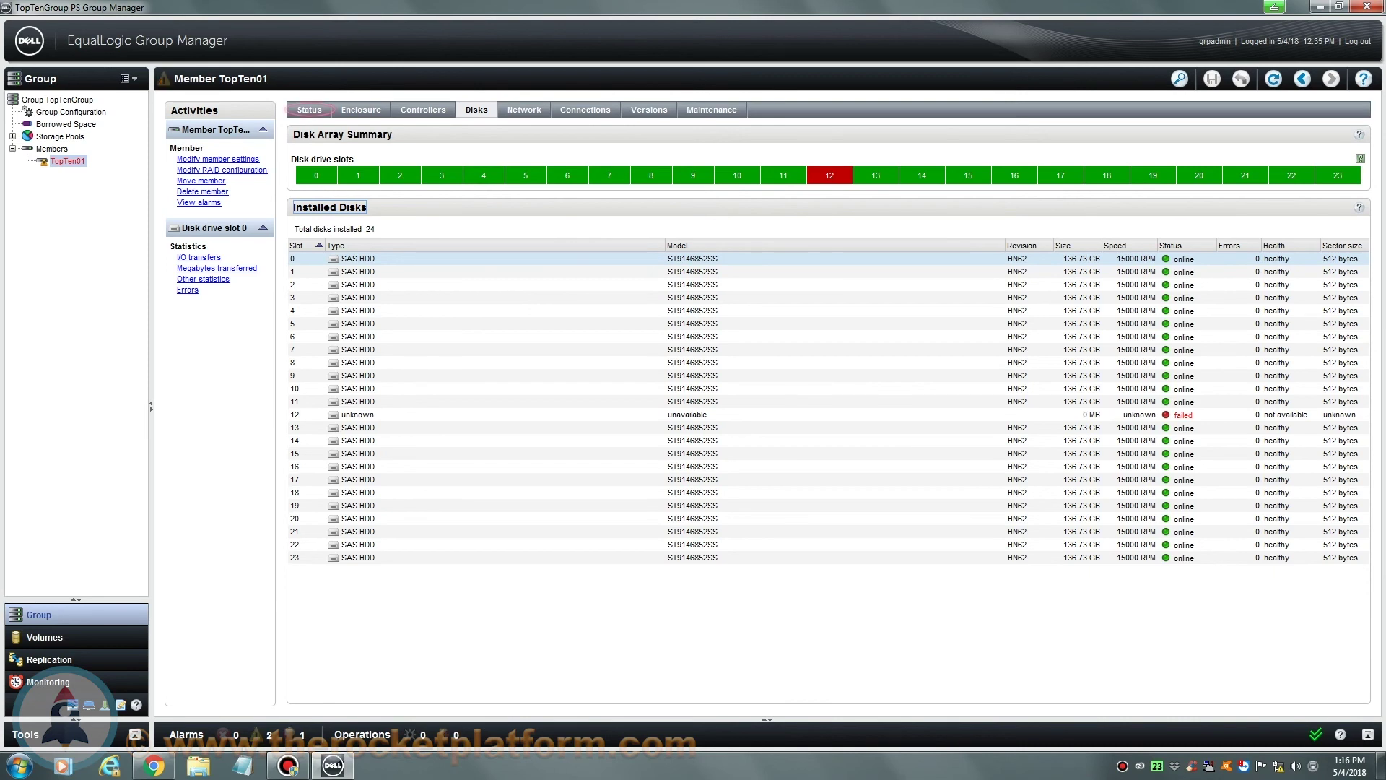
{"action": "left_click", "coordinate": [309, 109]}
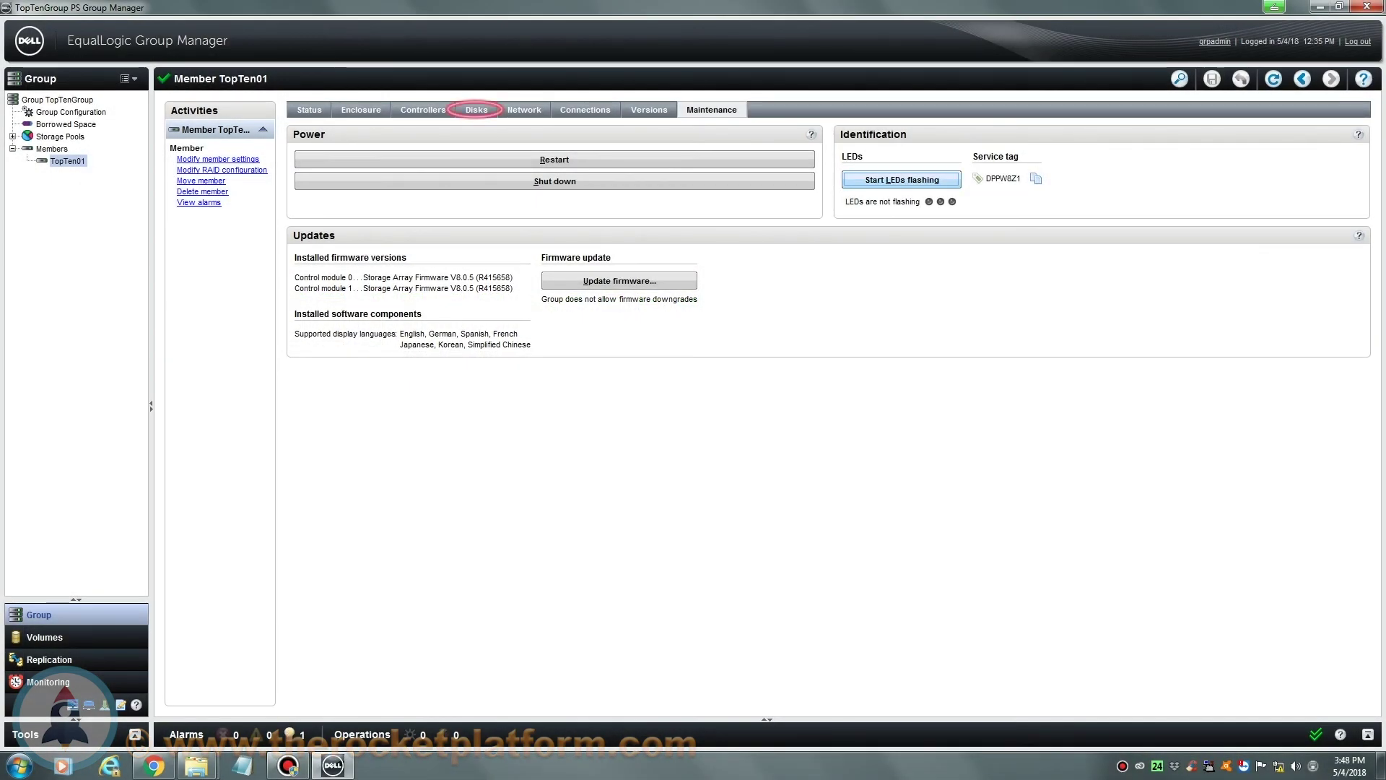
Step: Reopen TopTen01's Disks list: all 24 drives healthy, slot 12 a spare
{"action": "left_click", "coordinate": [477, 110]}
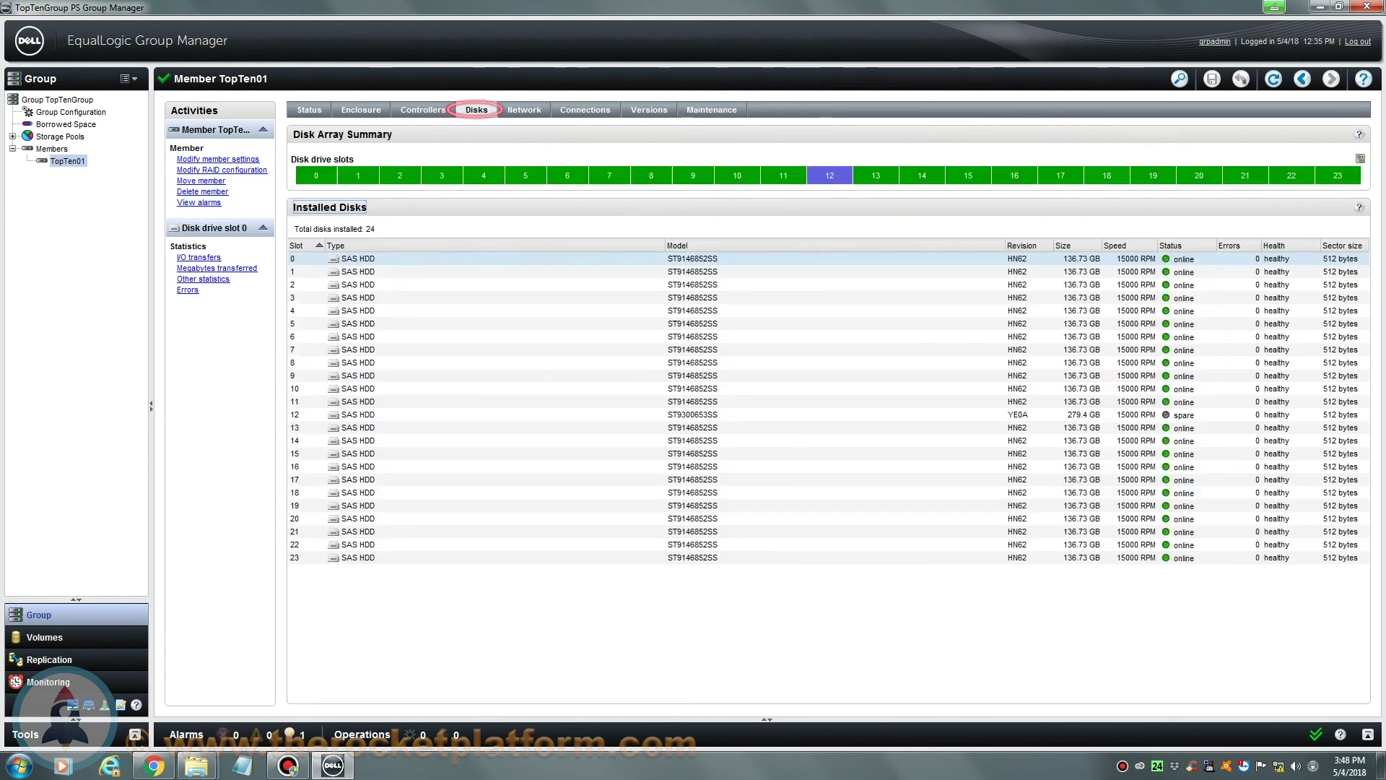